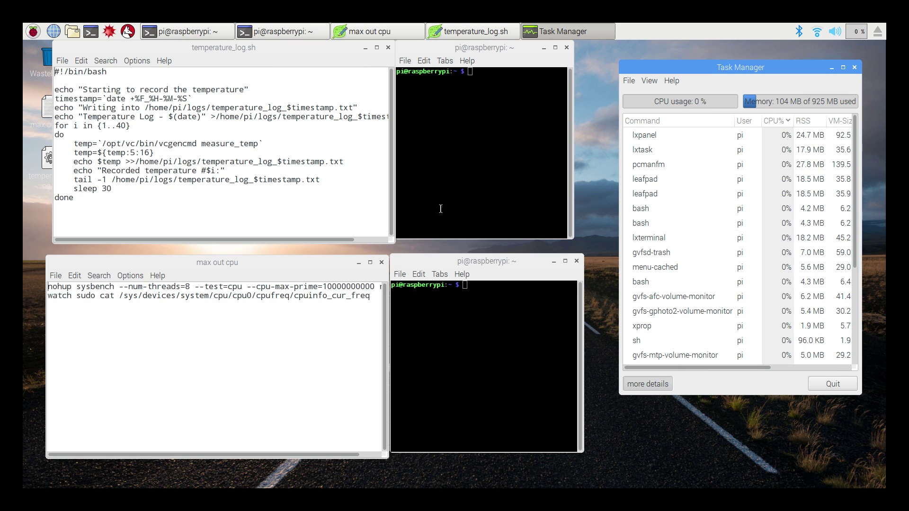
left_click(72, 32)
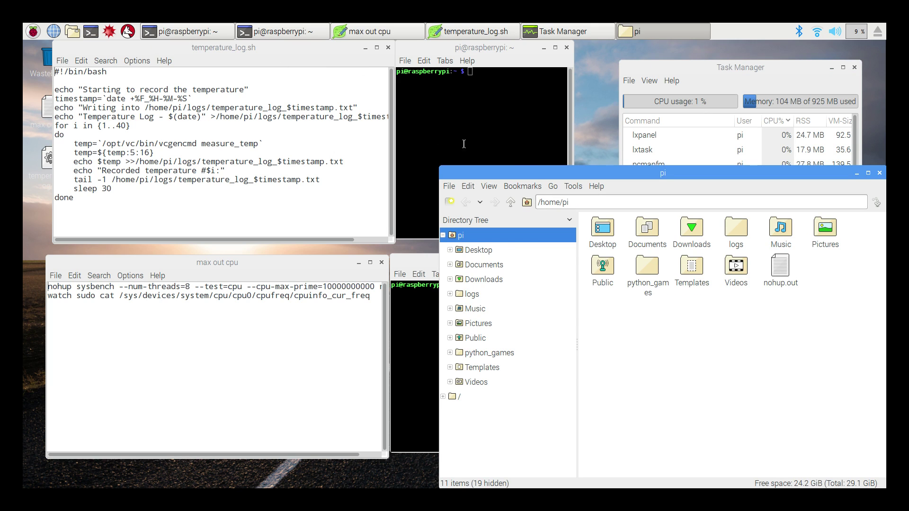
left_click_drag(533, 174, 434, 95)
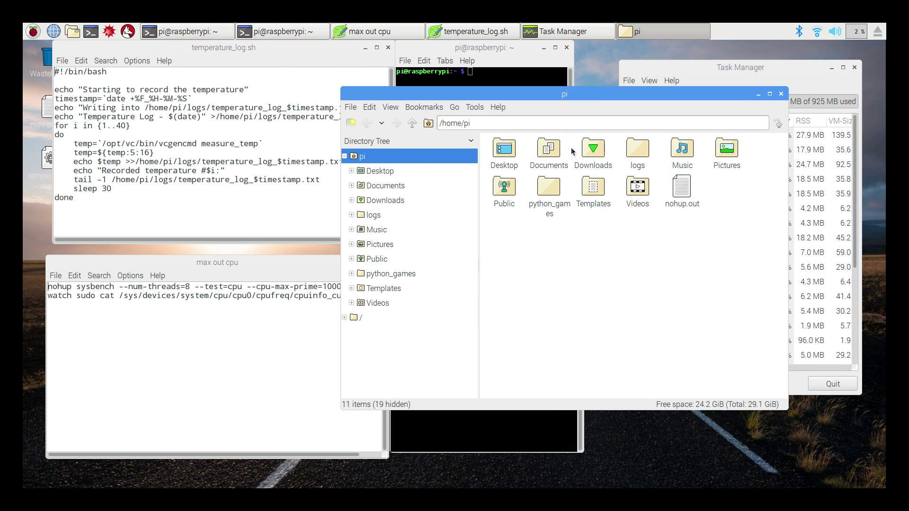
left_click(637, 149)
double_click(637, 148)
double_click(507, 148)
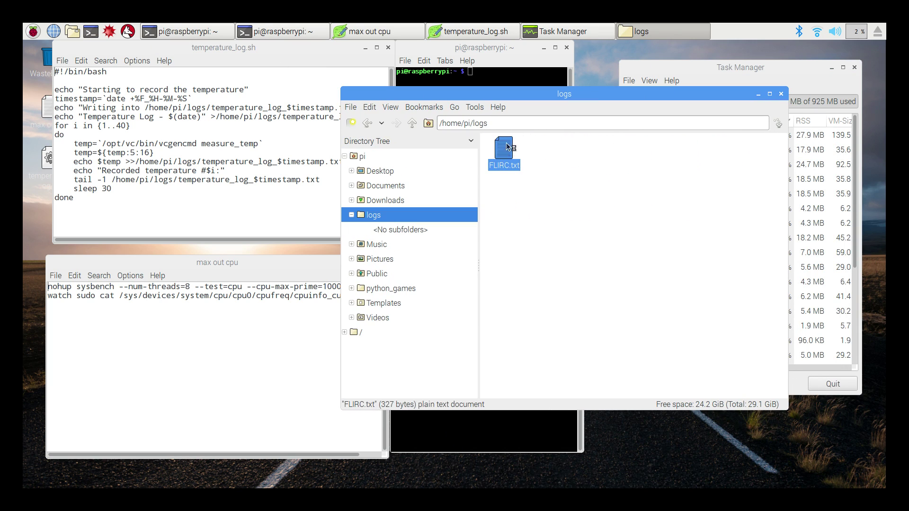
left_click_drag(302, 288, 660, 93)
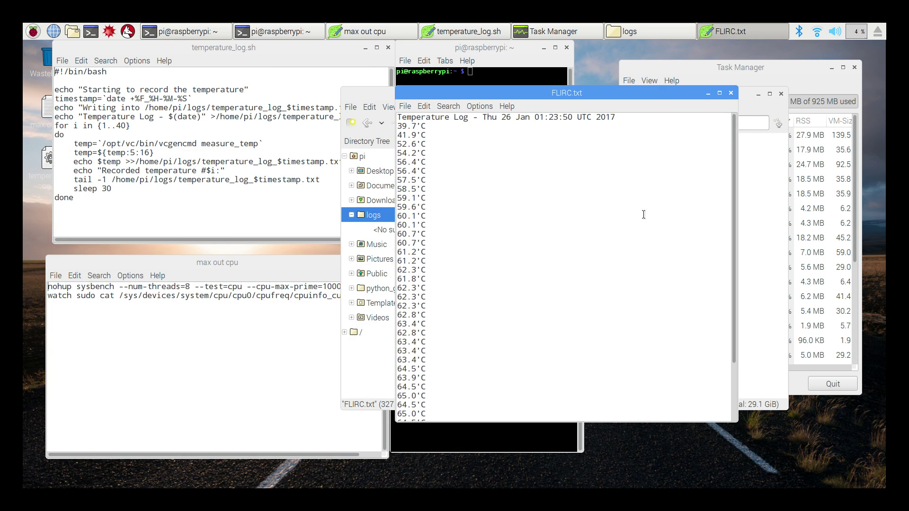
left_click_drag(738, 424, 747, 466)
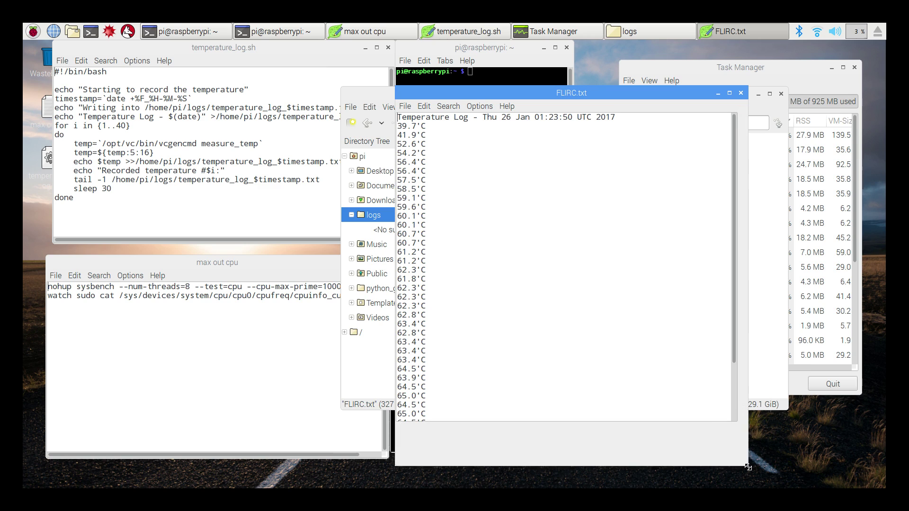
scroll(505, 391, "down", 2)
scroll(496, 378, "up", 2)
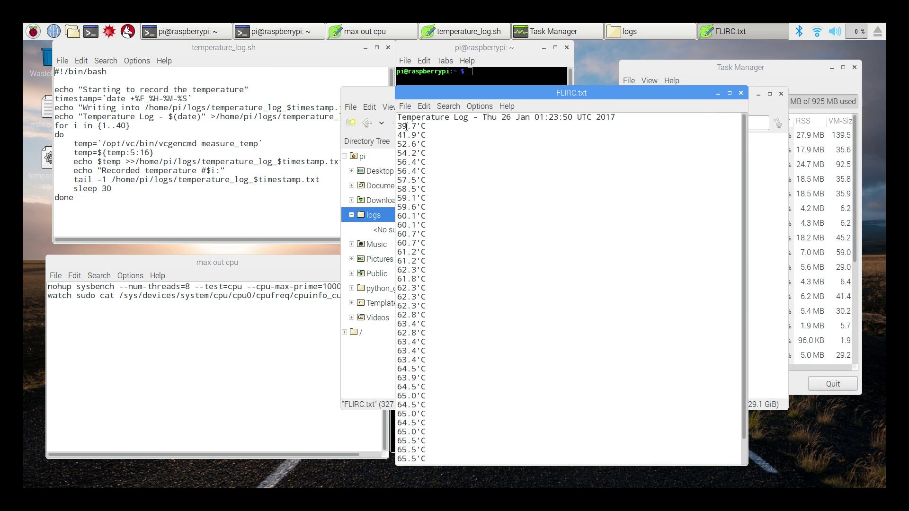
scroll(417, 416, "down", 1)
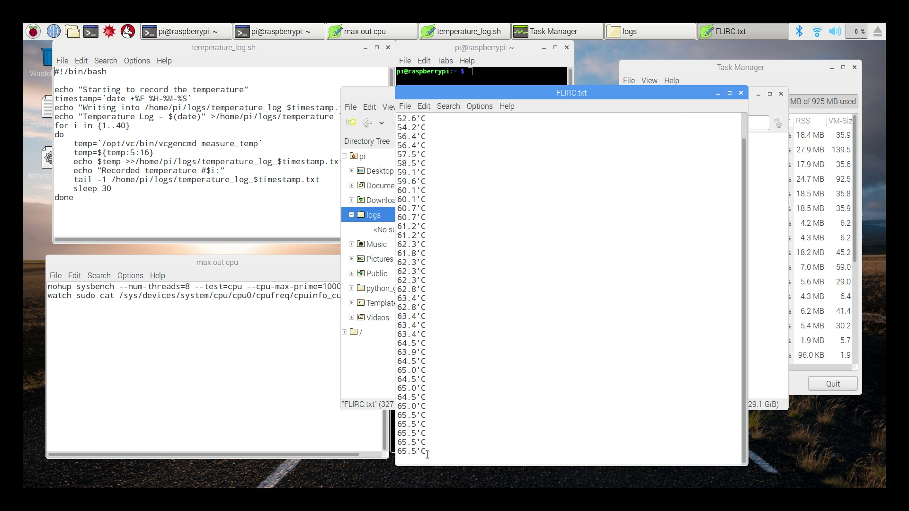
left_click(738, 94)
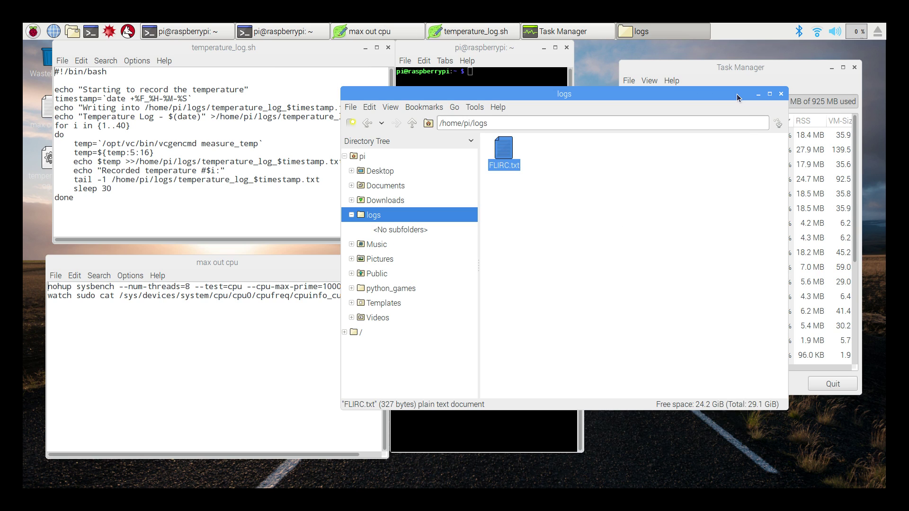
left_click(781, 93)
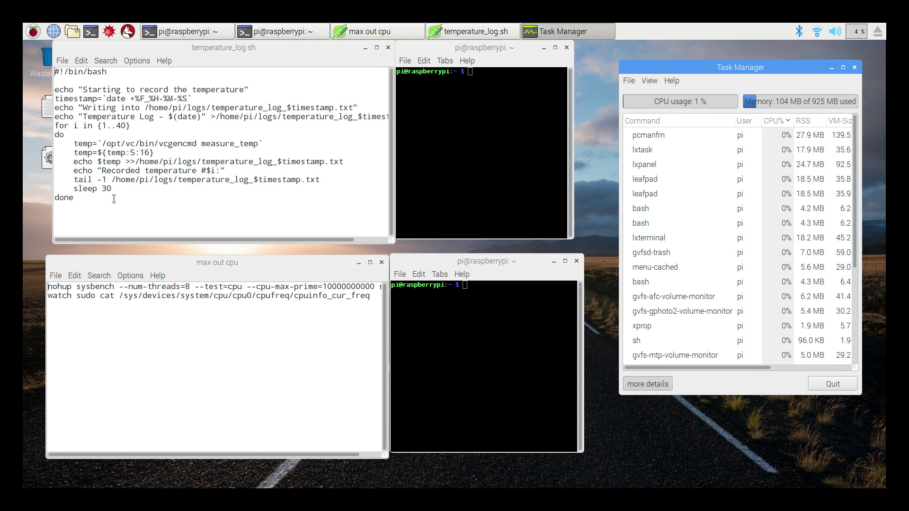
Copy the logging script from temperature_log.sh and run it in the top terminal.
left_click_drag(83, 204, 55, 70)
key("ctrl+c")
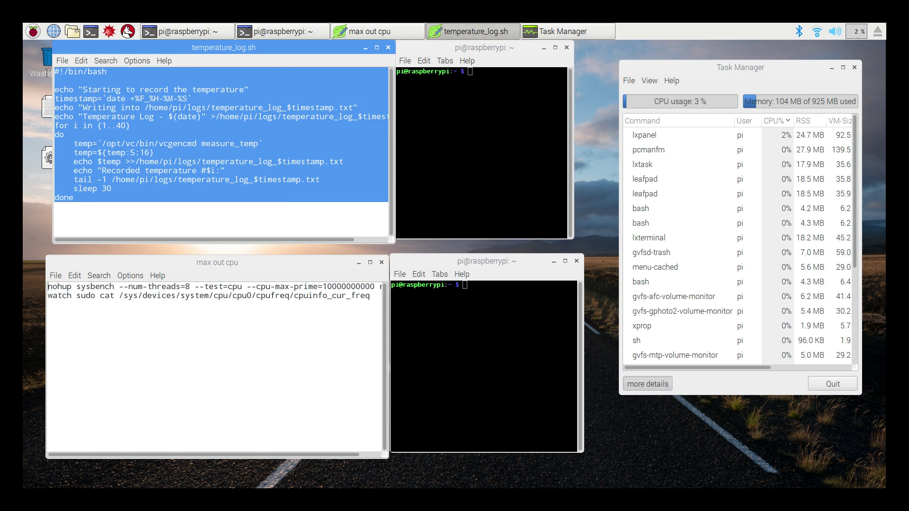
right_click(88, 96)
left_click(118, 116)
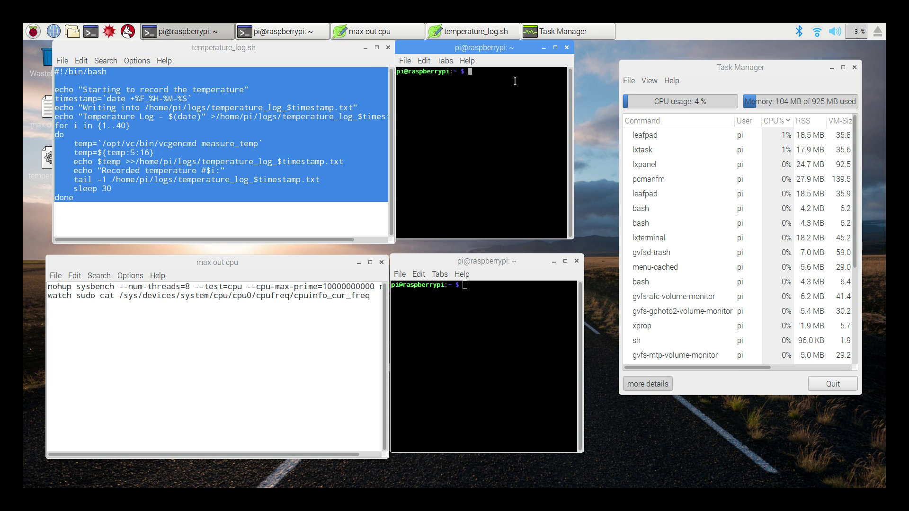
right_click(515, 81)
left_click(543, 130)
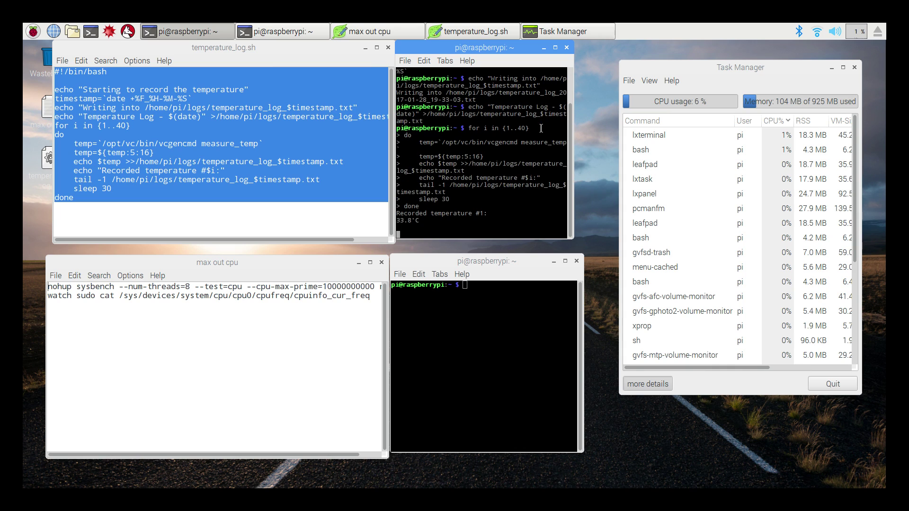
Copy the two sysbench CPU stress commands and run them in the bottom terminal.
left_click_drag(364, 304, 35, 262)
right_click(68, 283)
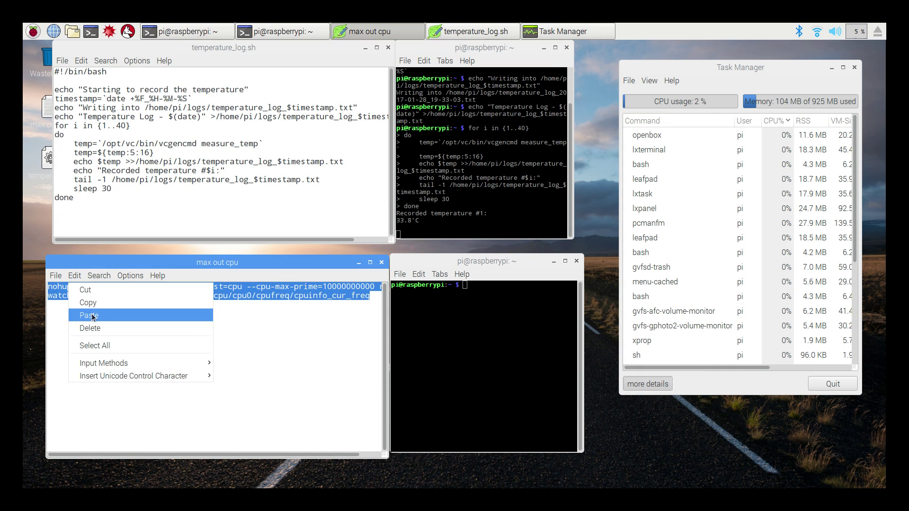
left_click(90, 315)
right_click(480, 300)
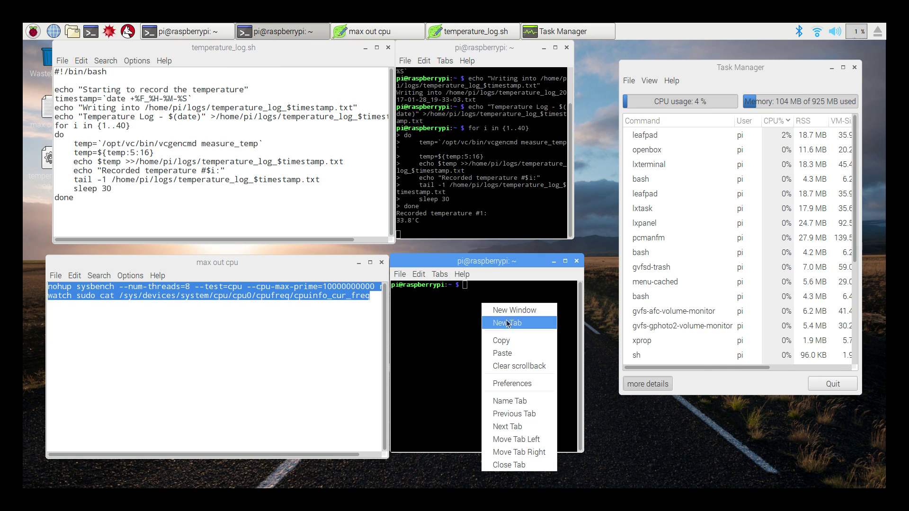
left_click(502, 353)
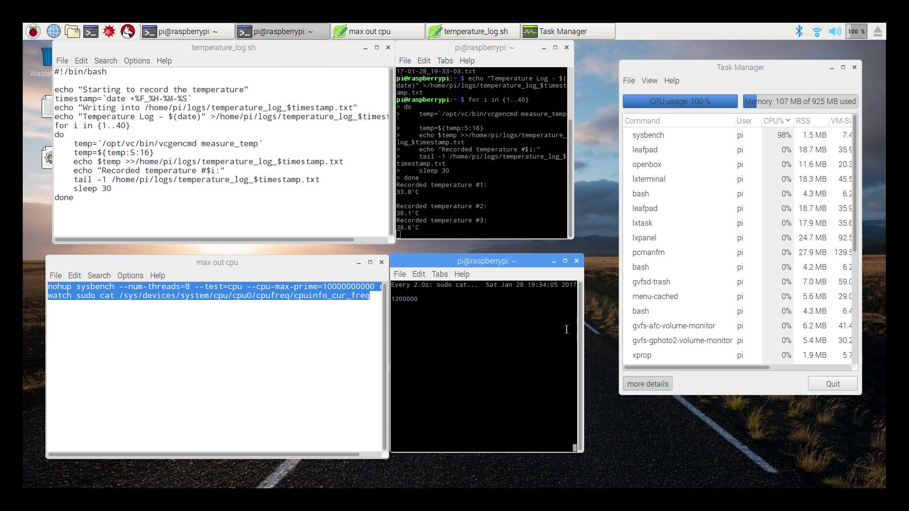
Wait while the loop logs readings #1 to #40 at 100% CPU, ending at 46.2°C.
left_click(640, 362)
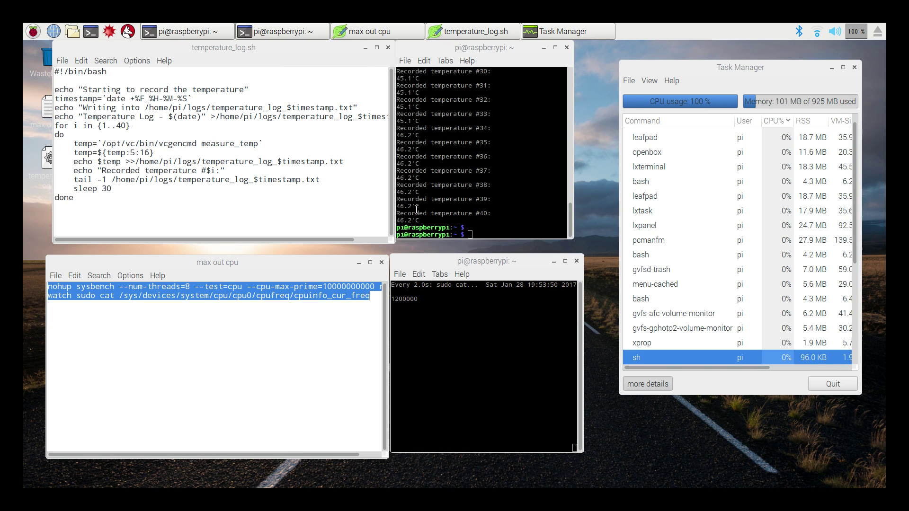
In the logs folder, rename the new temperature log to WICKED.txt.
left_click(72, 31)
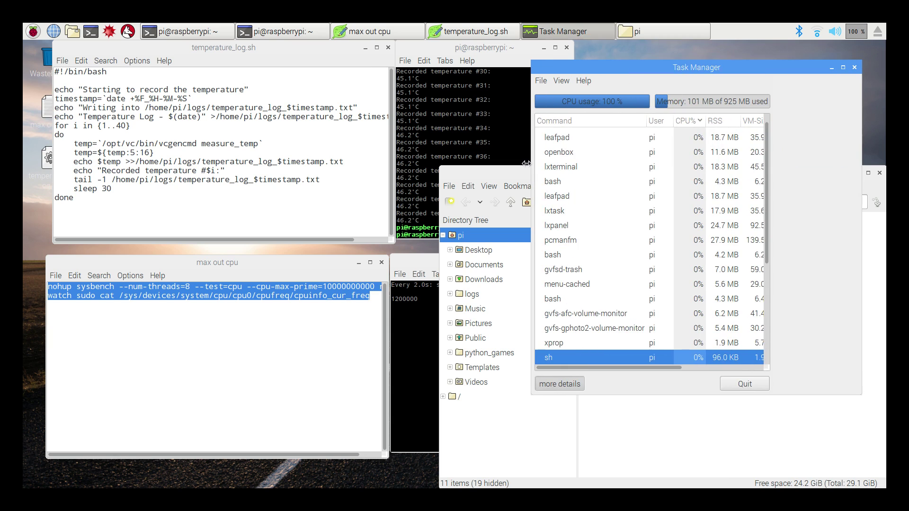
left_click_drag(611, 175, 449, 96)
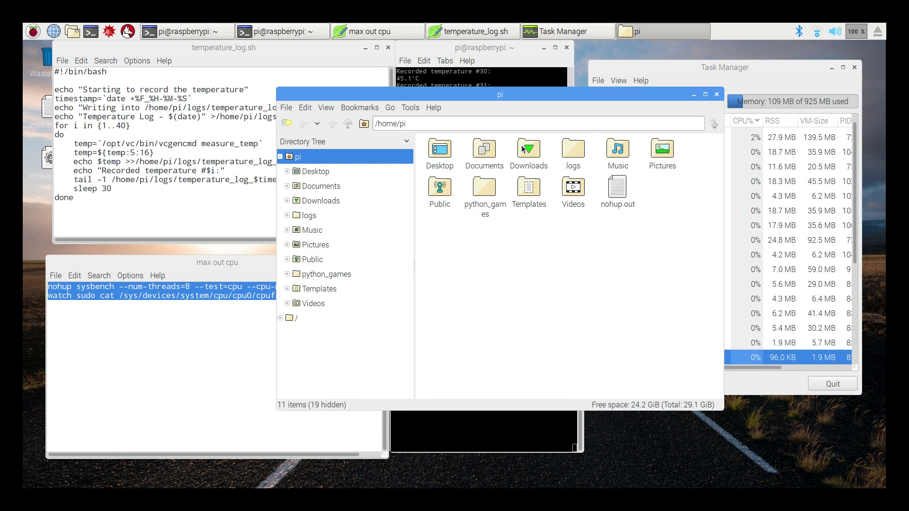
double_click(573, 150)
right_click(492, 169)
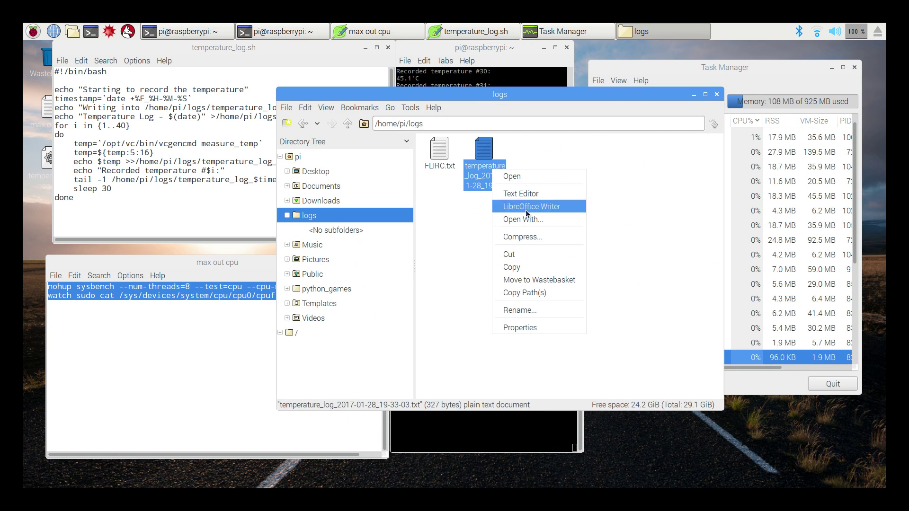
left_click(530, 311)
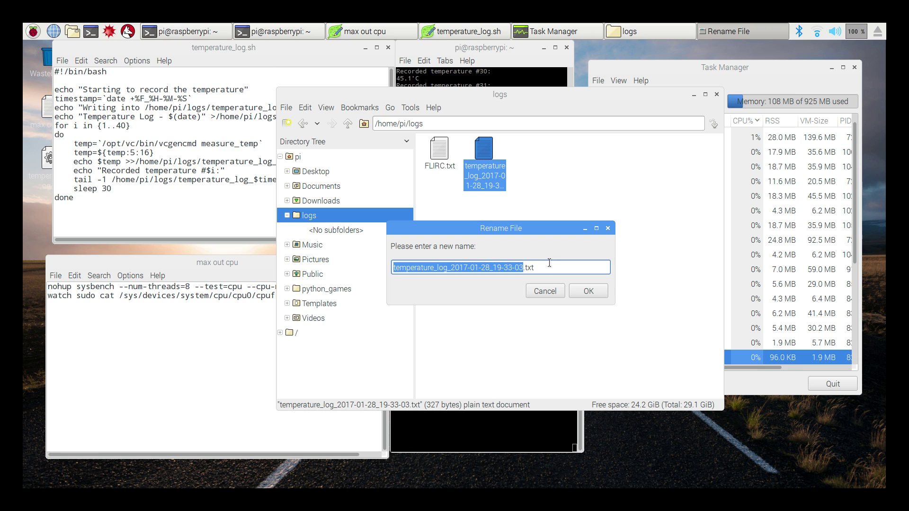
type("WICKED")
key("Return")
Open FLIRC.txt and WICKED.txt in Leafpad and arrange them side by side.
double_click(439, 151)
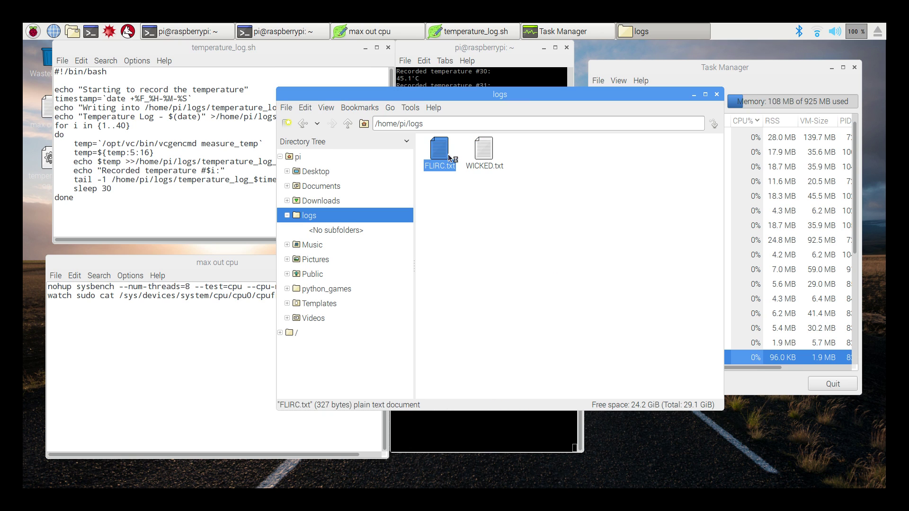
left_click_drag(317, 115, 882, 80)
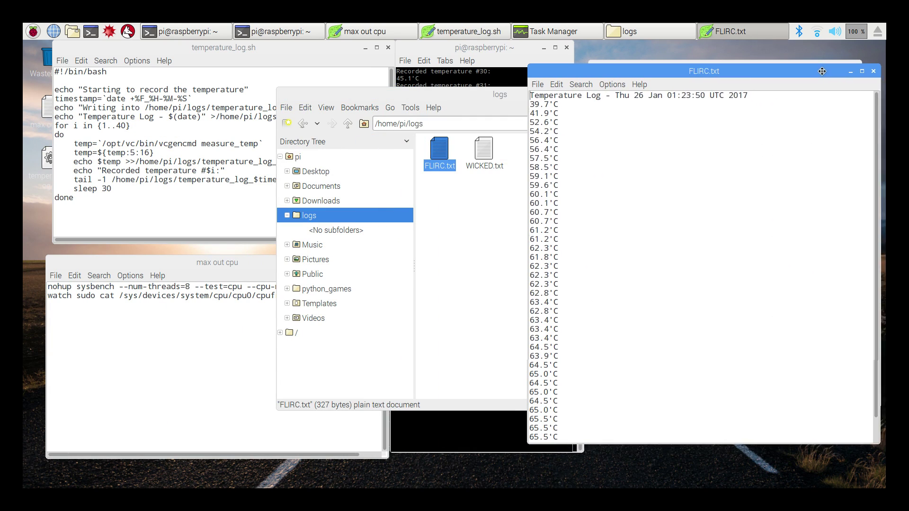
left_click_drag(822, 71, 806, 47)
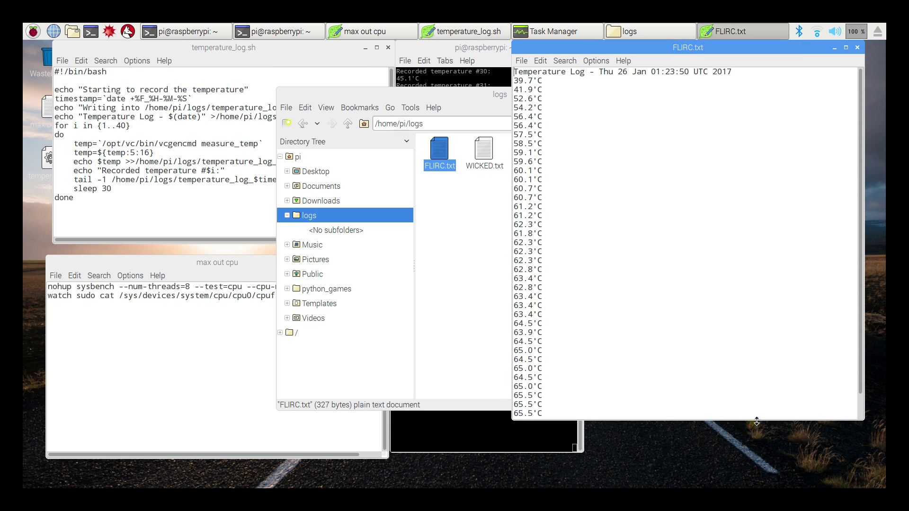
left_click_drag(756, 420, 757, 462)
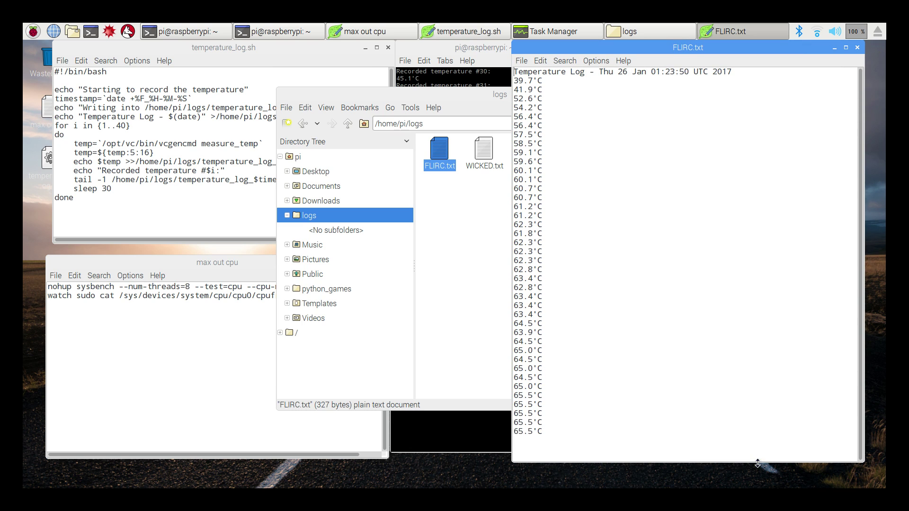
double_click(491, 147)
left_click_drag(323, 108, 435, 50)
left_click_drag(572, 48, 568, 55)
left_click(337, 192)
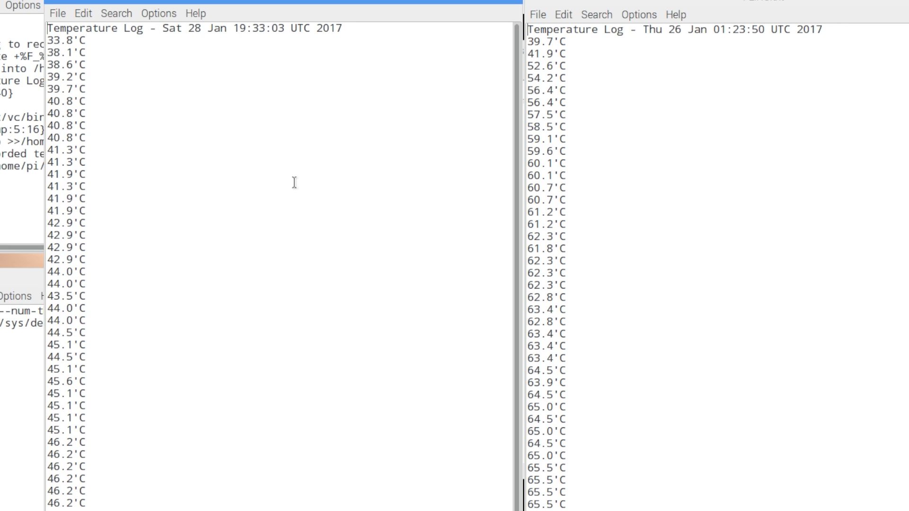